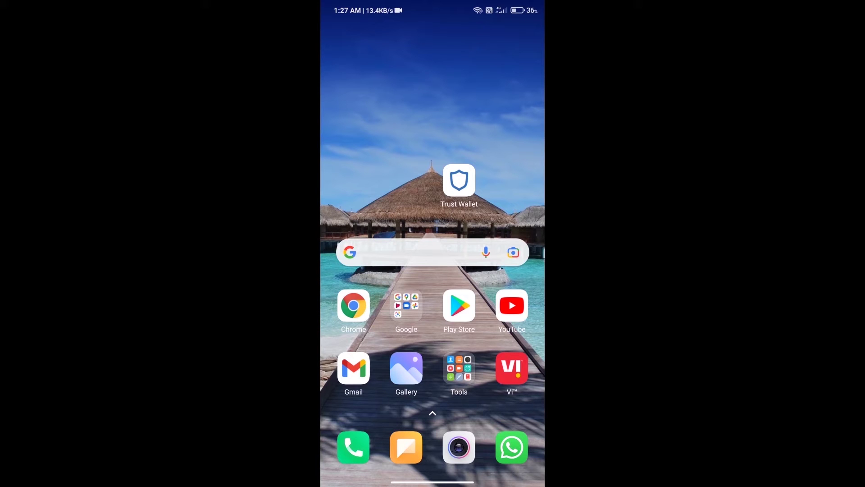
Step: Launch Trust Wallet from the home screen
click(459, 181)
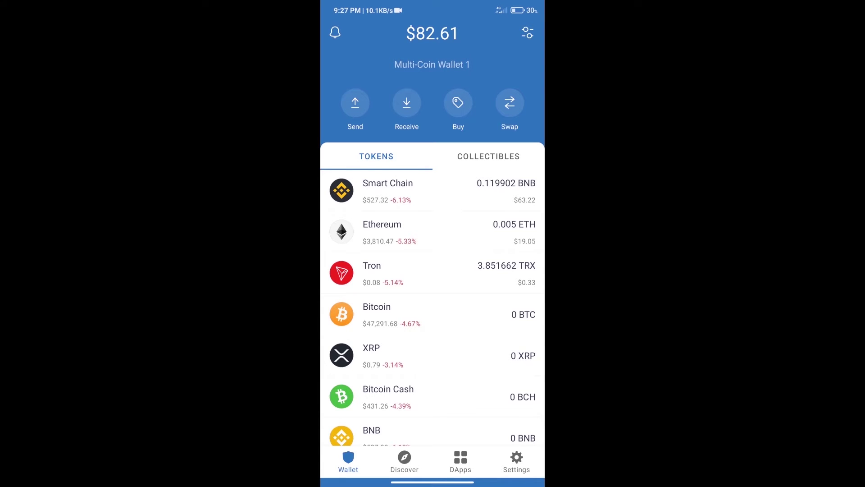
Step: Search the Buy list for Ethereum and choose it as the token to buy
click(458, 103)
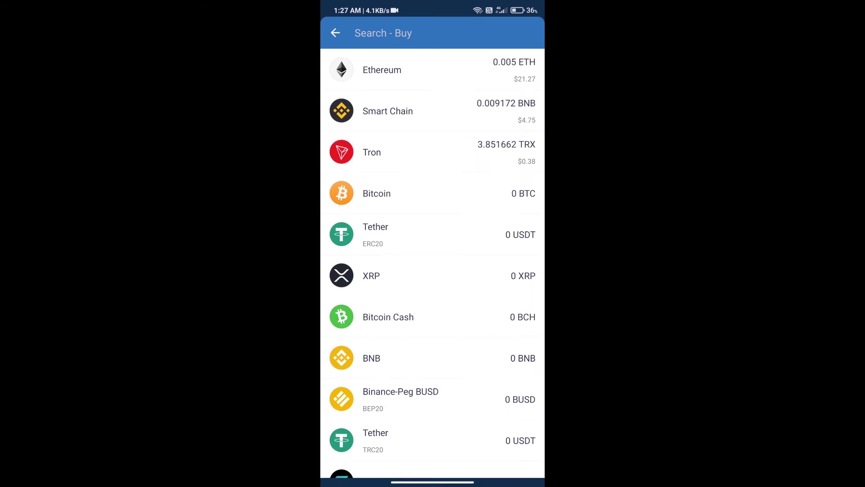
click(432, 32)
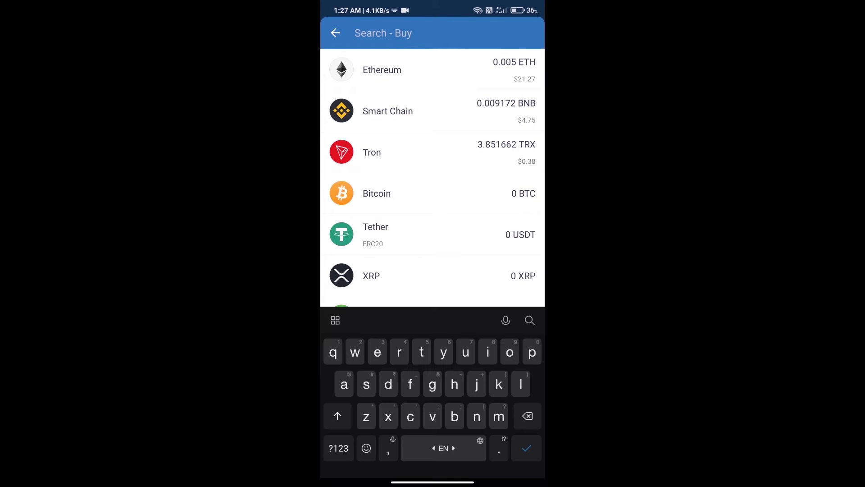
text(eth)
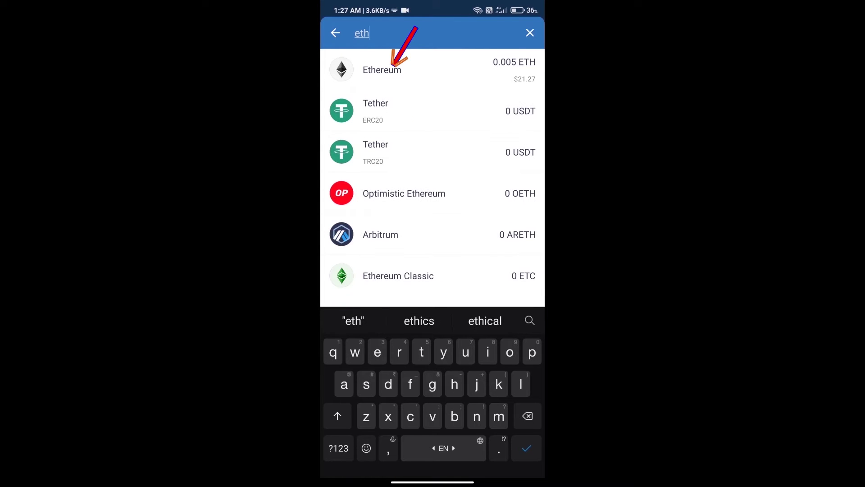
click(433, 69)
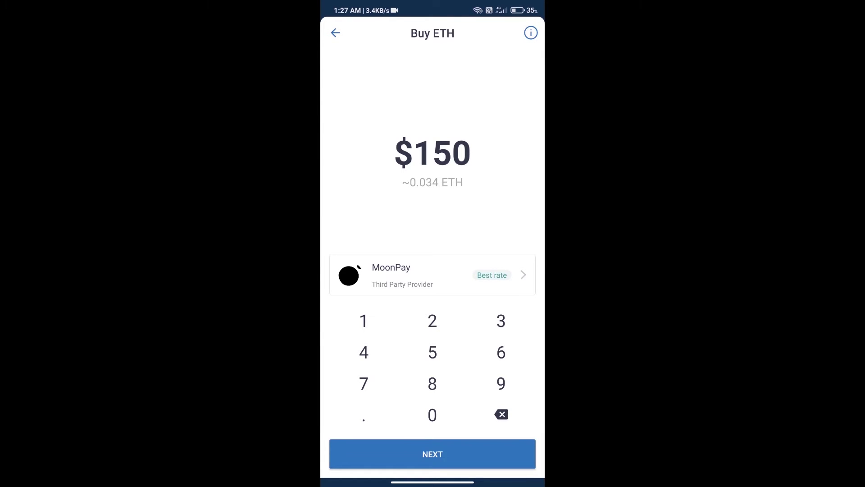
Step: Change the purchase amount from $150 to $50 on the keypad
click(502, 414)
click(500, 415)
click(433, 352)
click(433, 415)
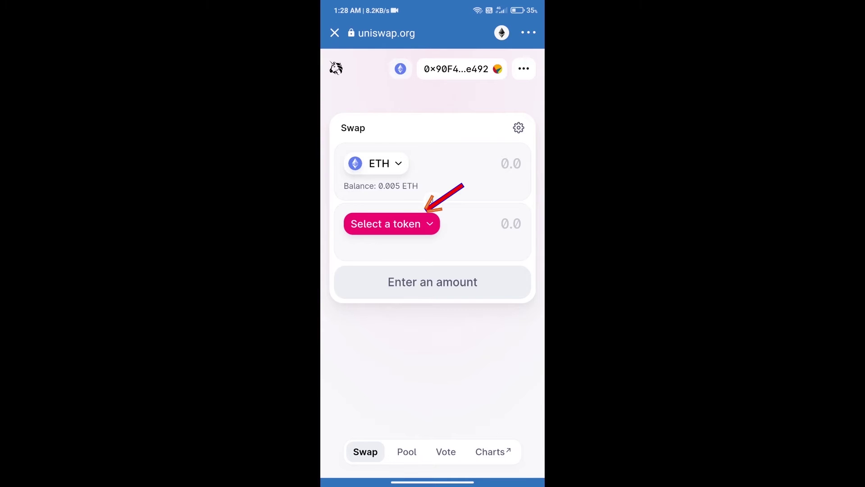
Step: Start choosing the receiving token and switch to MEME KONG's CoinMarketCap page in Chrome
click(391, 224)
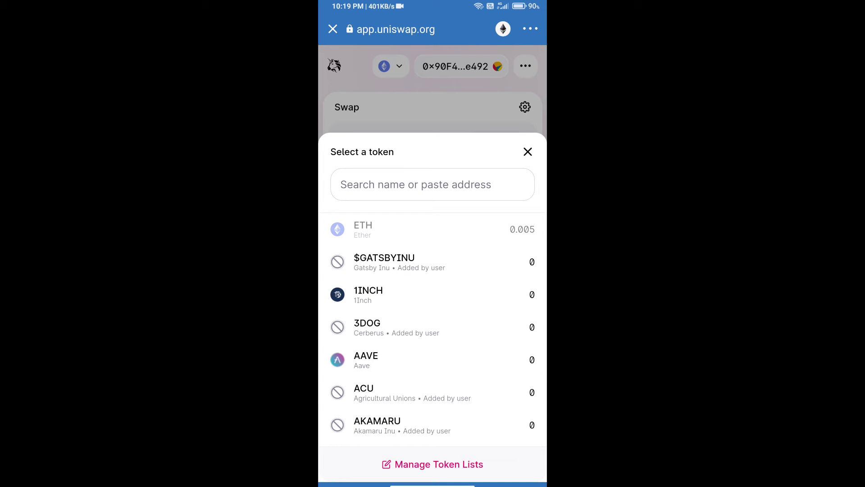
key(super)
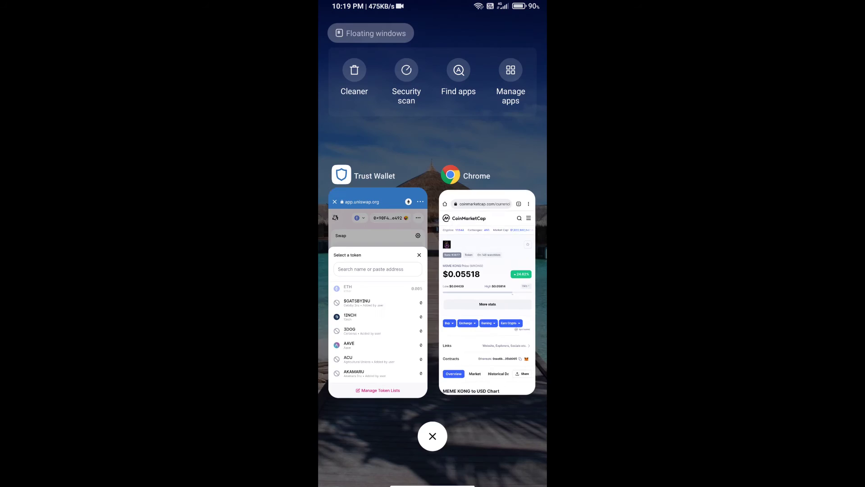
click(482, 291)
Step: Copy MEME KONG's Ethereum contract address and return to the Uniswap token picker
click(511, 396)
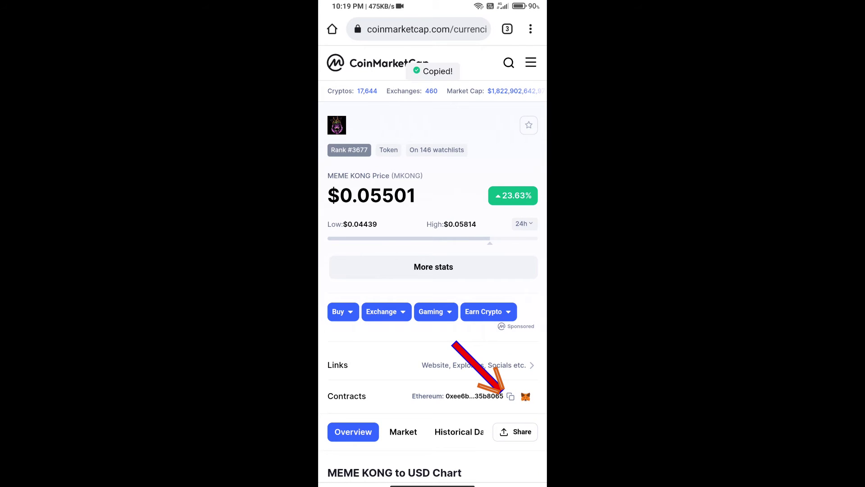
key(super)
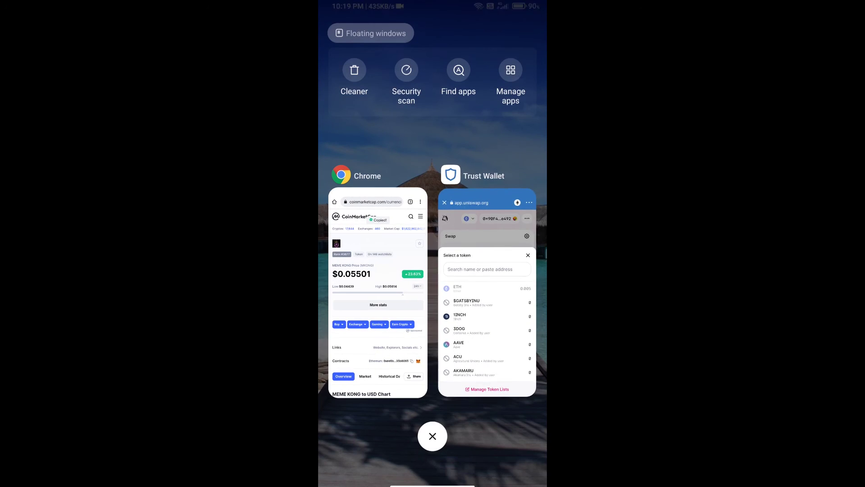
click(482, 290)
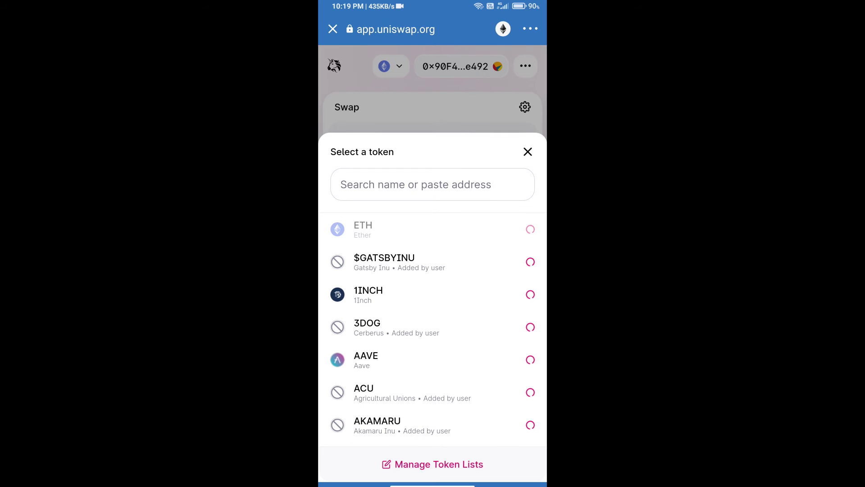
Step: Paste the copied MEME KONG contract address into the token search
click(433, 184)
click(341, 184)
click(348, 160)
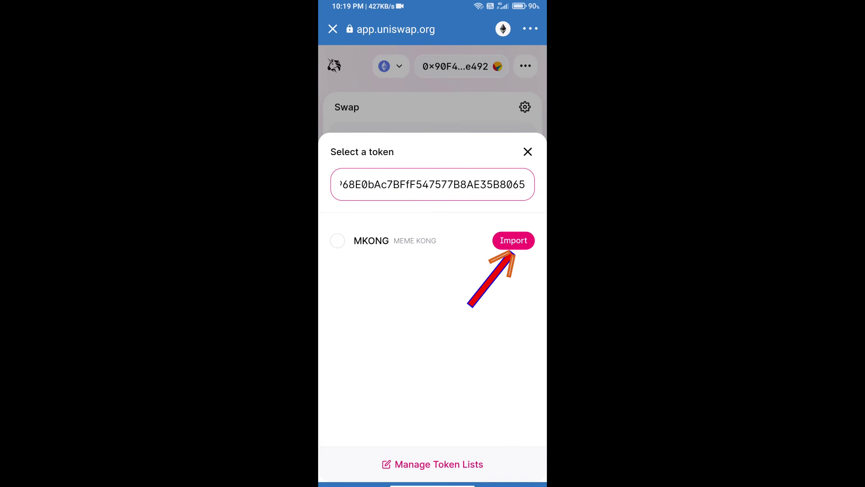
Step: Import MKONG and confirm it as the token received for ETH
click(515, 240)
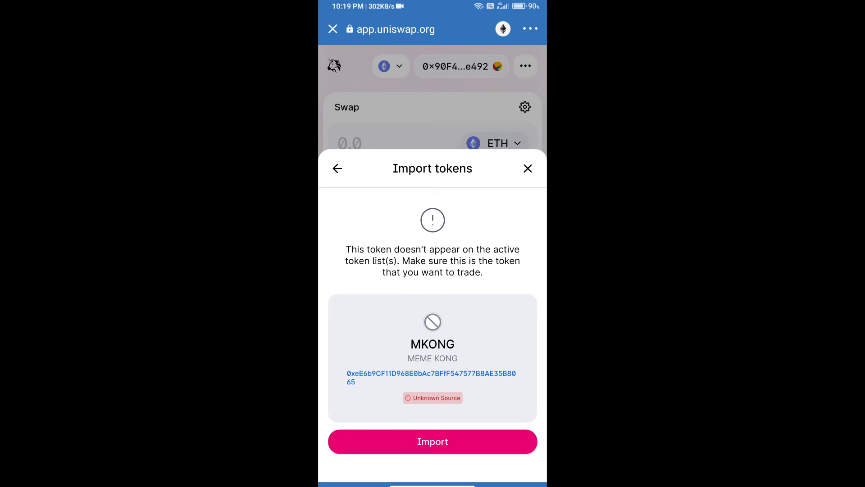
click(433, 441)
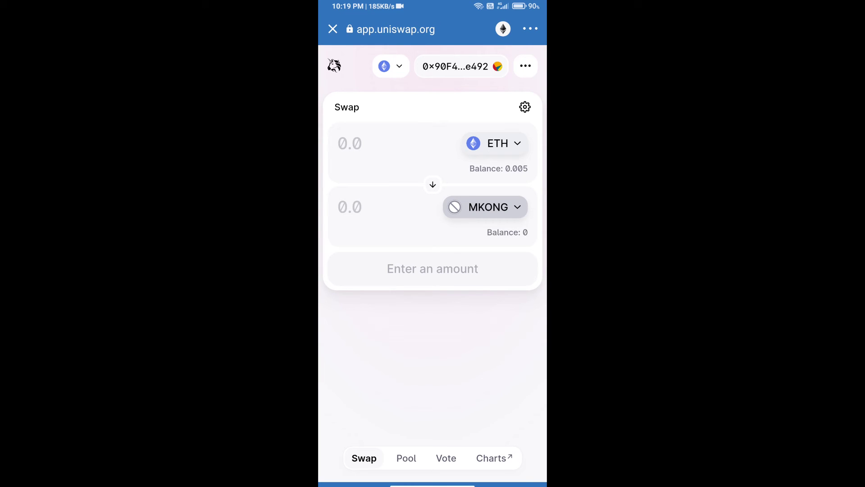
Step: Replace the 1.00% slippage tolerance with 12% in Transaction Settings
click(524, 107)
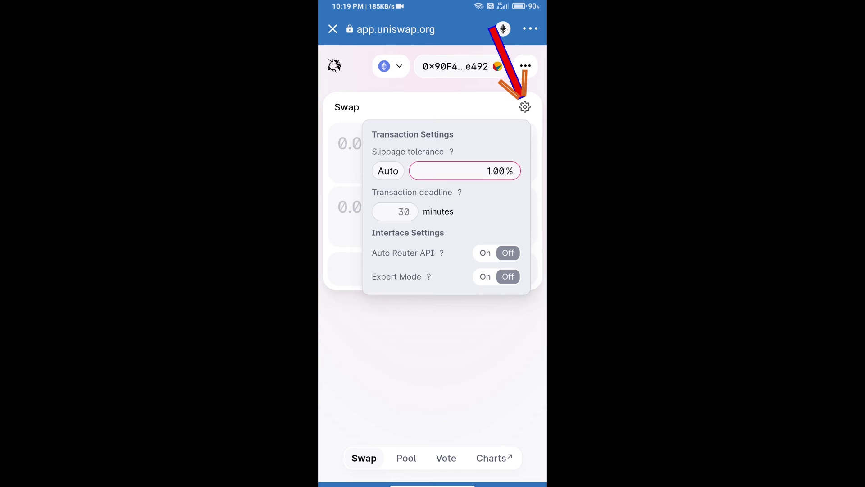
click(493, 171)
key(BackSpace)
key(BackSpace)
key(BackSpace)
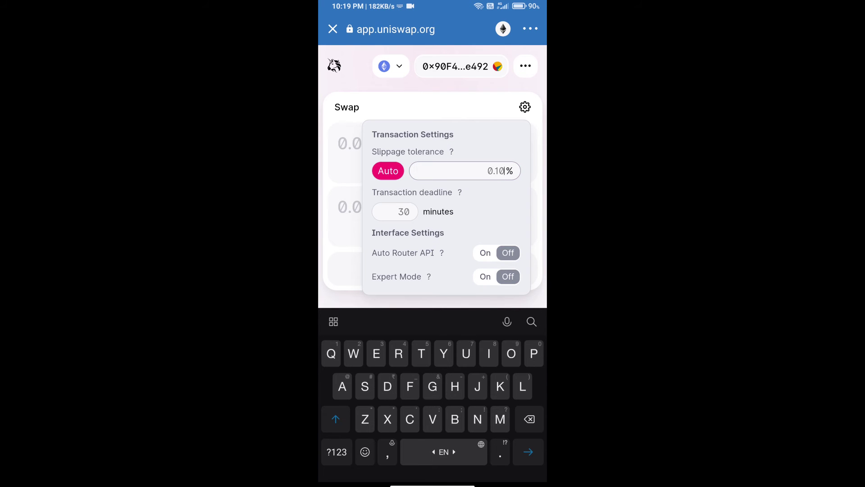
click(337, 451)
text(12)
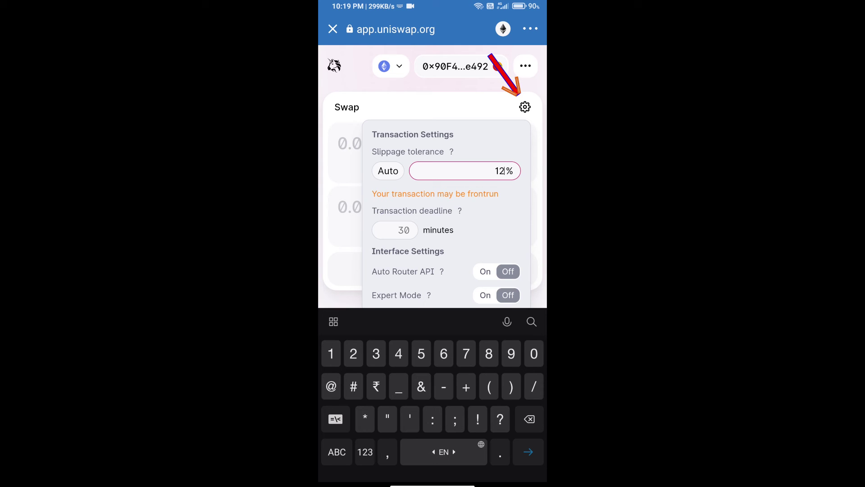
click(525, 107)
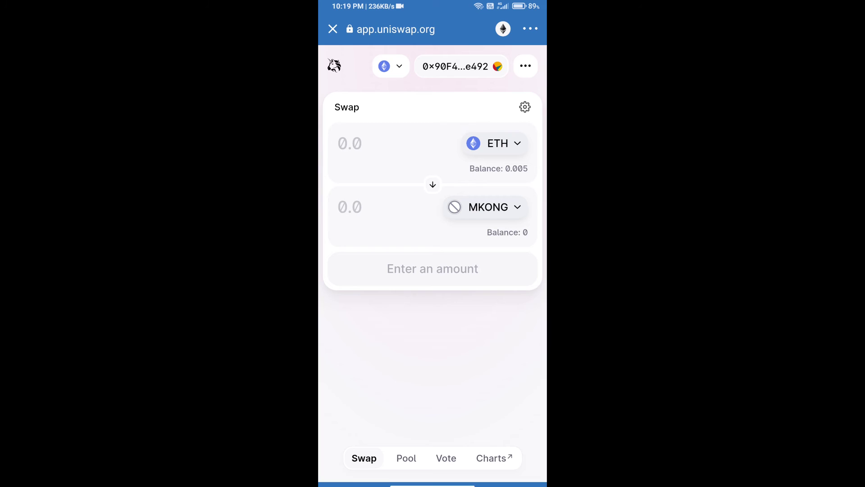
Step: Request 10 MKONG for about 0.000199 ETH and proceed to the Confirm Swap summary
click(378, 207)
text(10)
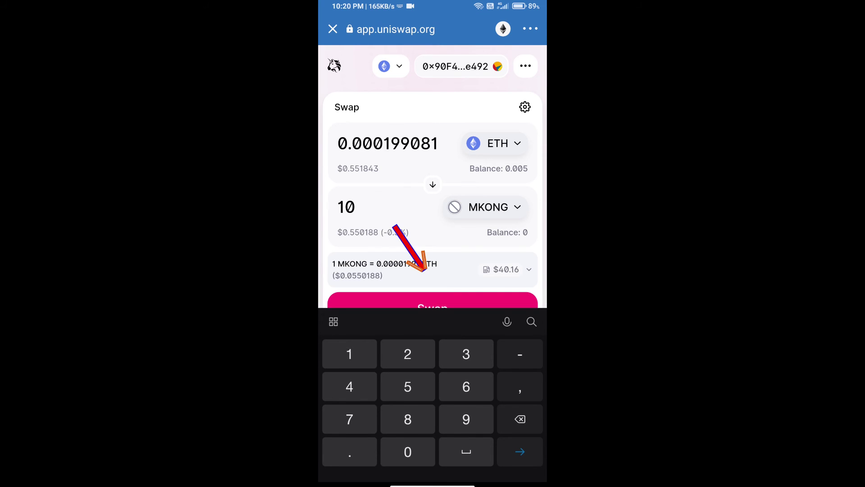
key(Return)
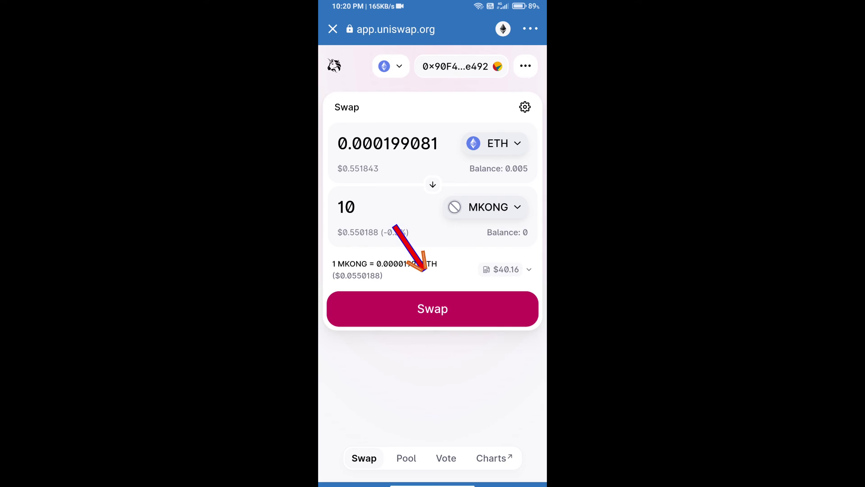
click(433, 309)
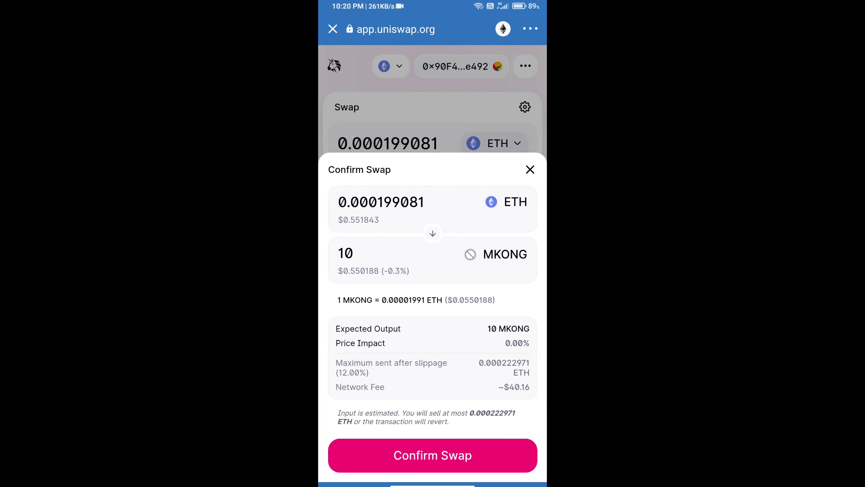